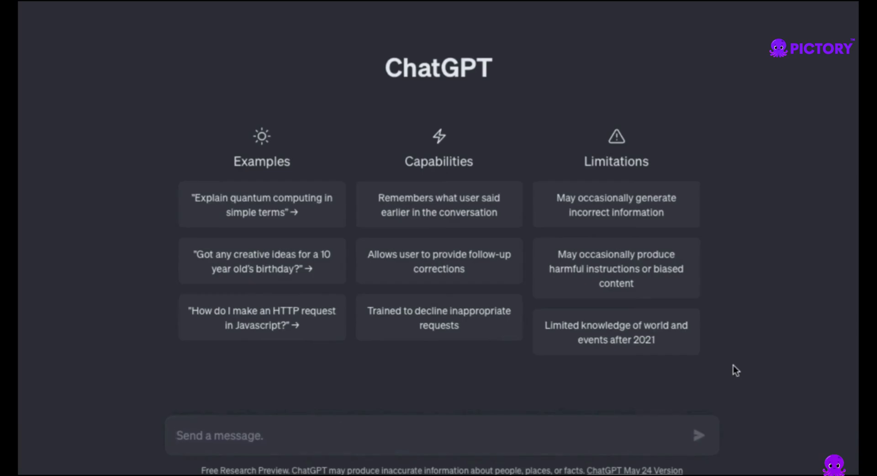
Ask for a script on a topic like "Essential Public Speaking Techniques: Overcome Your Stage Fright".
{"action": "type", "text": "create a script on a topic like \"Essential Public Speaking Techniques: Overcome Your Stage Fright\""}
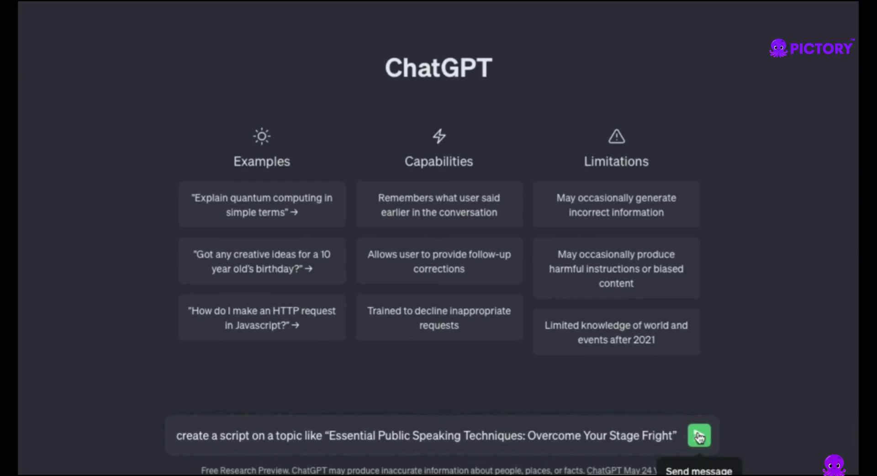
{"action": "left_click", "coordinate": [699, 437]}
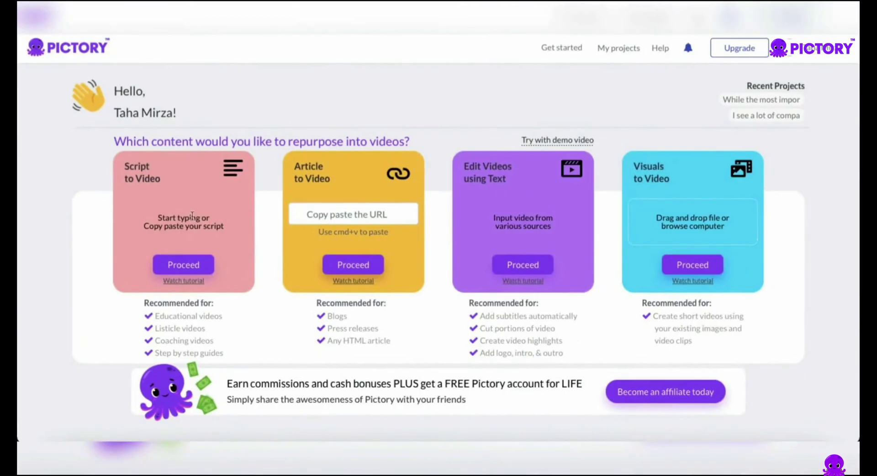
Switch to Pictory, start a Script to Video project and paste the generated script into the script editor.
{"action": "left_click", "coordinate": [185, 265]}
{"action": "left_click", "coordinate": [177, 267]}
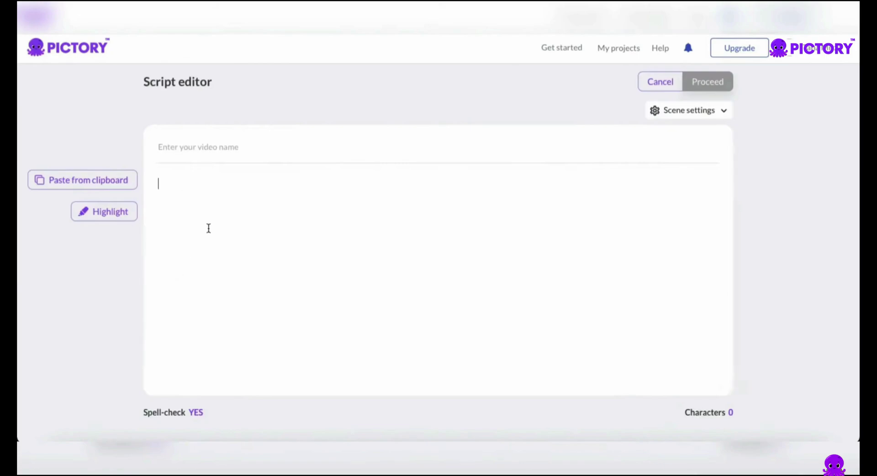
{"action": "key", "text": "ctrl+v"}
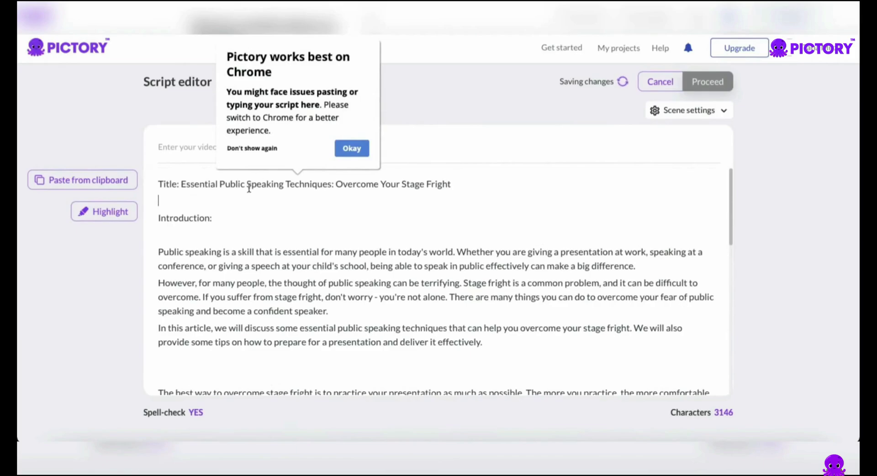
{"action": "left_click", "coordinate": [350, 149]}
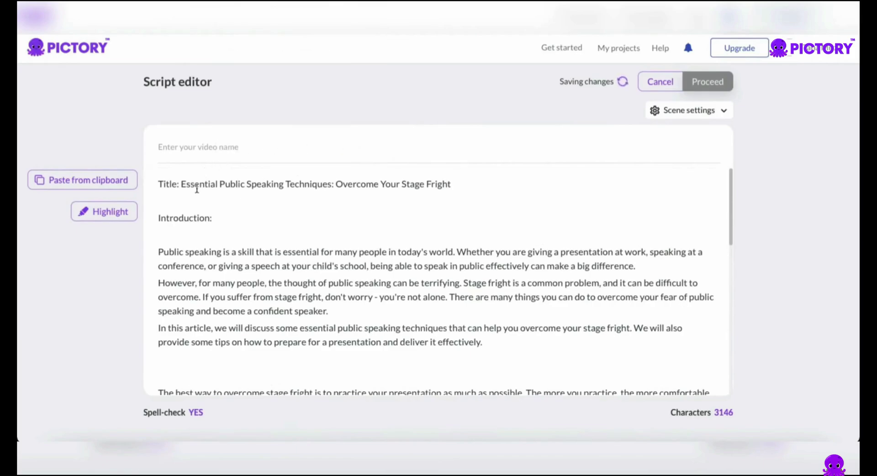
Name the video "Essential Public Speaking Techniques: Overcome Your Stage Fright" and remove the title and introduction headings from the script.
{"action": "left_click_drag", "start_coordinate": [184, 184], "coordinate": [466, 188]}
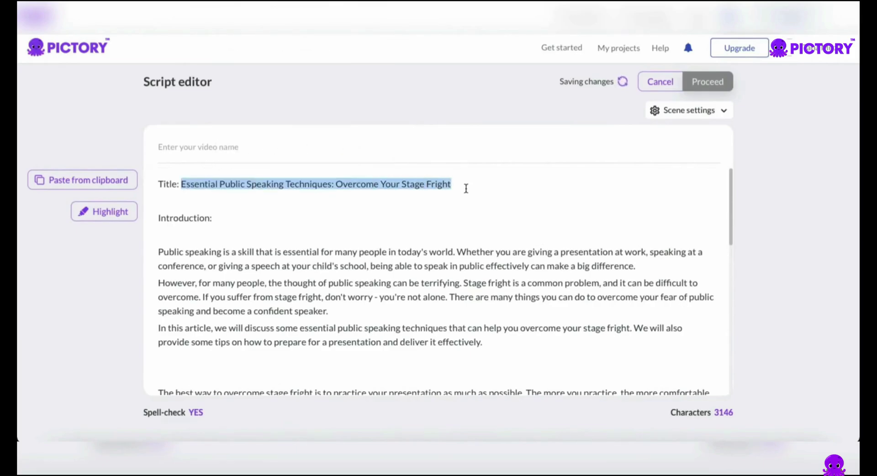
{"action": "key", "text": "ctrl+x"}
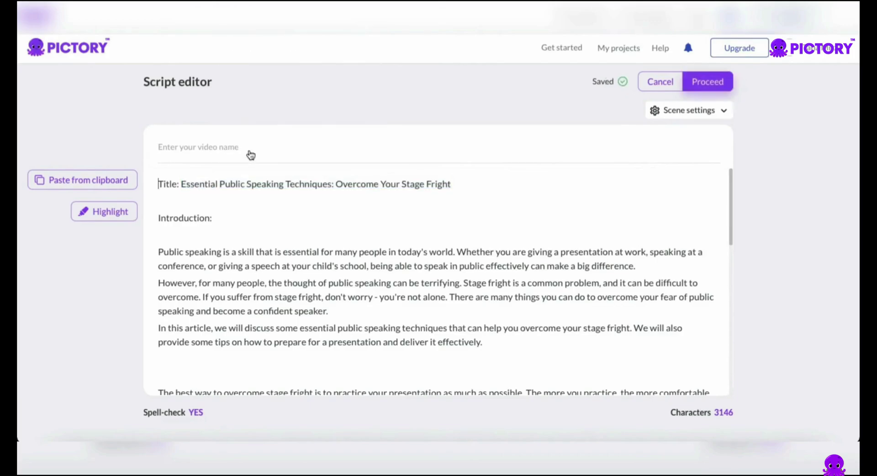
{"action": "left_click", "coordinate": [234, 147]}
{"action": "key", "text": "ctrl+v"}
{"action": "key", "text": "BackSpace"}
Turn off automatic keyword highlighting in the scene settings.
{"action": "scroll", "coordinate": [438, 274], "scroll_direction": "down", "scroll_amount": 10}
{"action": "left_click", "coordinate": [725, 111]}
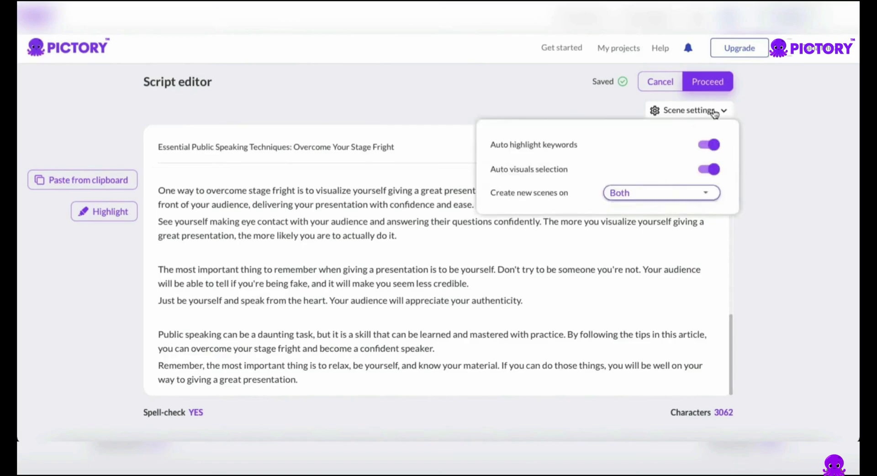
{"action": "left_click", "coordinate": [711, 146]}
{"action": "left_click", "coordinate": [723, 110]}
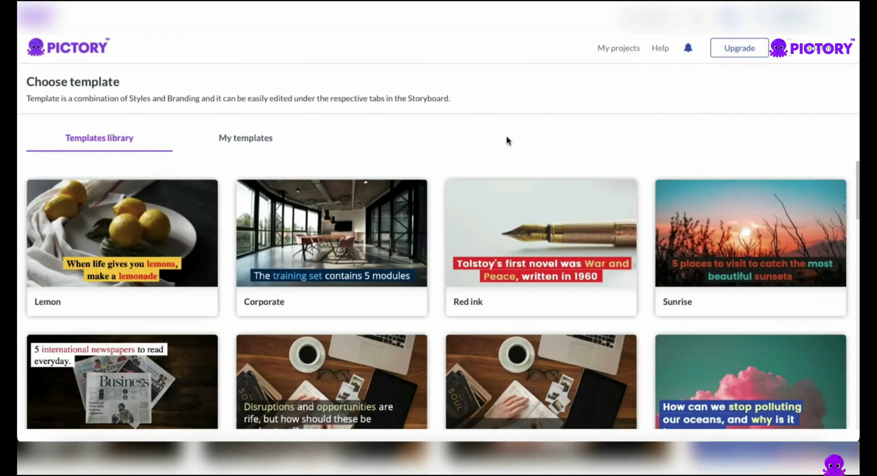
Create the storyboard with the Professional template from the templates library in the 16:9 aspect ratio.
{"action": "scroll", "coordinate": [418, 164], "scroll_direction": "down", "scroll_amount": 7}
{"action": "scroll", "coordinate": [418, 165], "scroll_direction": "down", "scroll_amount": 15}
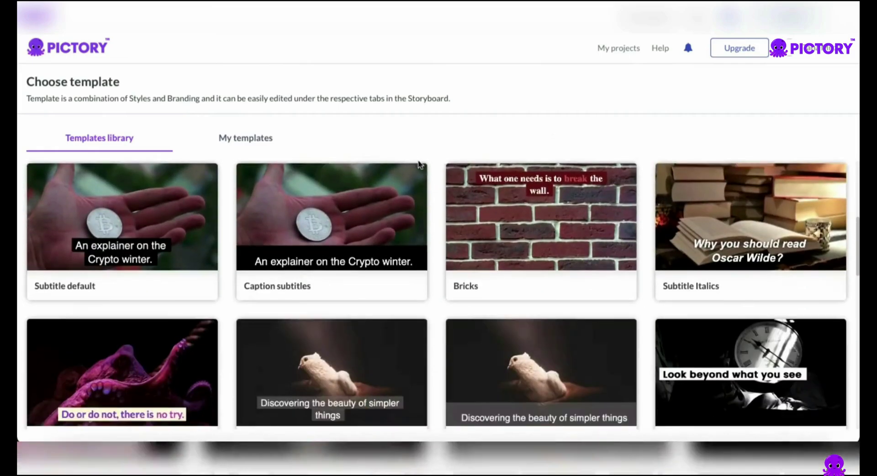
{"action": "scroll", "coordinate": [419, 164], "scroll_direction": "down", "scroll_amount": 10}
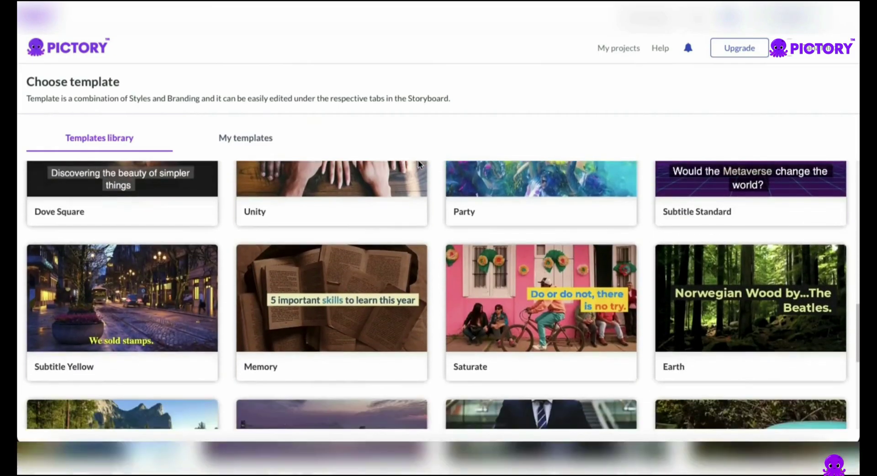
{"action": "scroll", "coordinate": [419, 165], "scroll_direction": "down", "scroll_amount": 4}
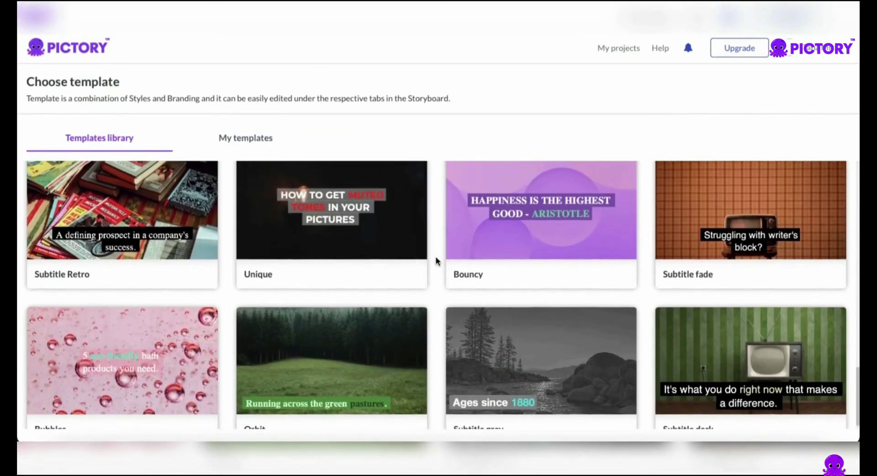
{"action": "scroll", "coordinate": [436, 261], "scroll_direction": "up", "scroll_amount": 3}
{"action": "scroll", "coordinate": [435, 261], "scroll_direction": "up", "scroll_amount": 3}
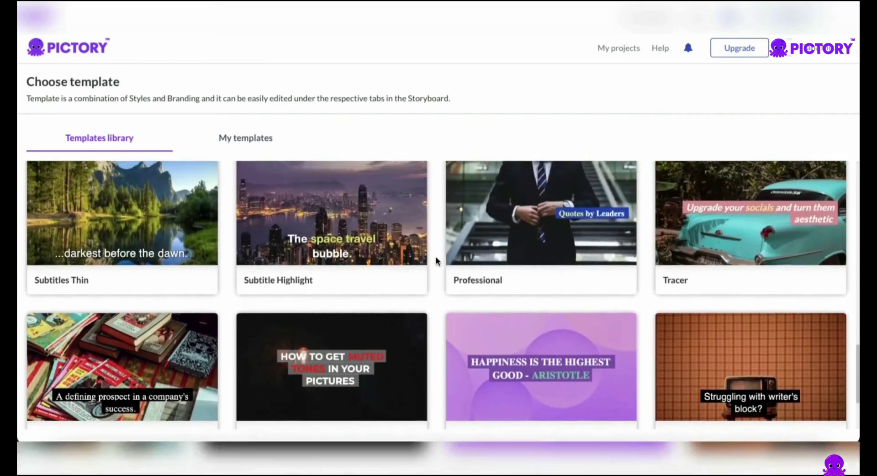
{"action": "scroll", "coordinate": [435, 261], "scroll_direction": "up", "scroll_amount": 2}
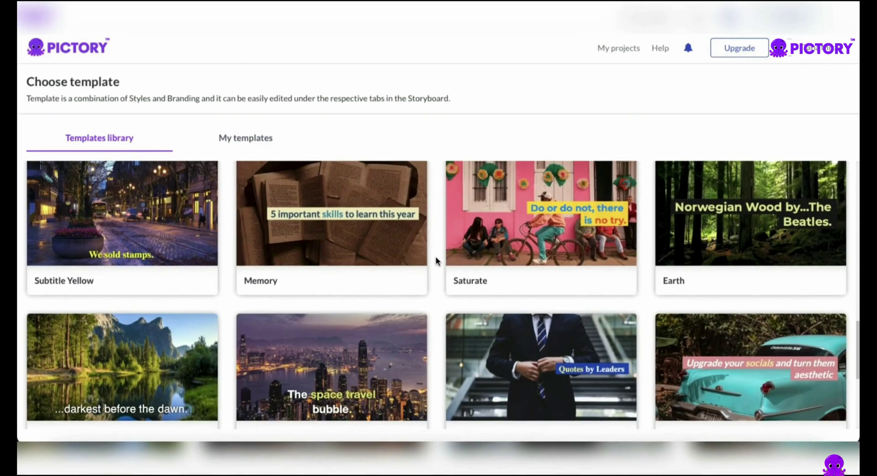
{"action": "scroll", "coordinate": [435, 256], "scroll_direction": "up", "scroll_amount": 1}
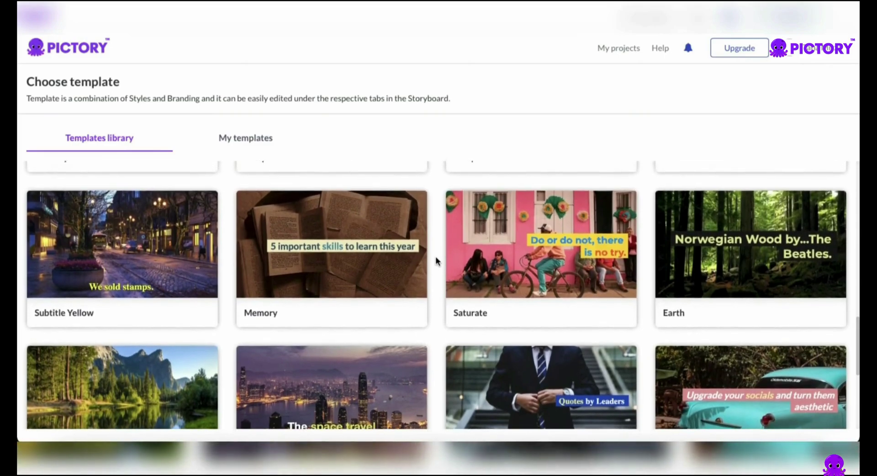
{"action": "scroll", "coordinate": [435, 256], "scroll_direction": "up", "scroll_amount": 1}
{"action": "scroll", "coordinate": [435, 333], "scroll_direction": "down", "scroll_amount": 6}
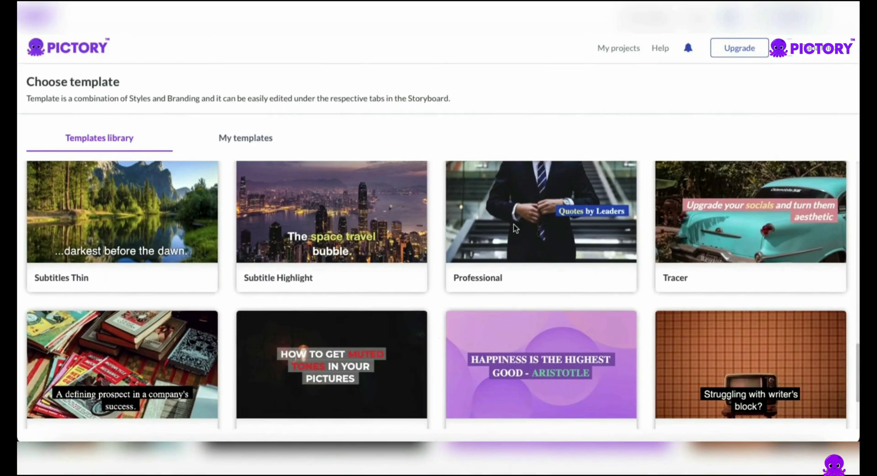
{"action": "left_click", "coordinate": [525, 236]}
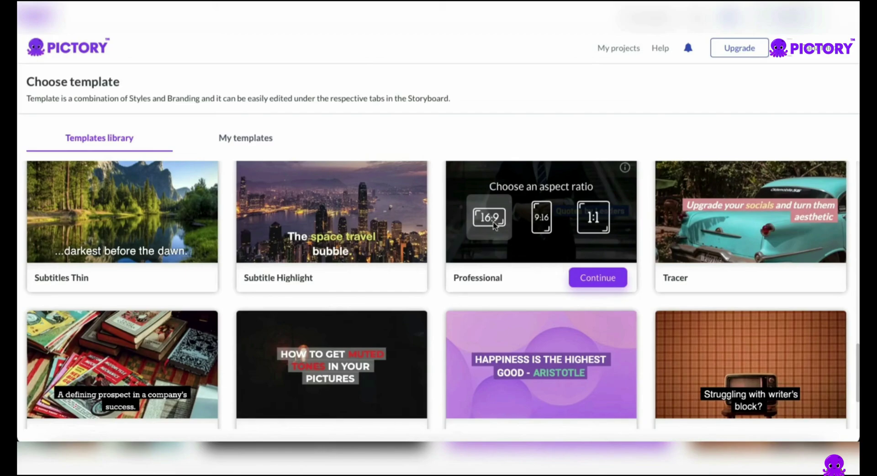
{"action": "left_click", "coordinate": [590, 280]}
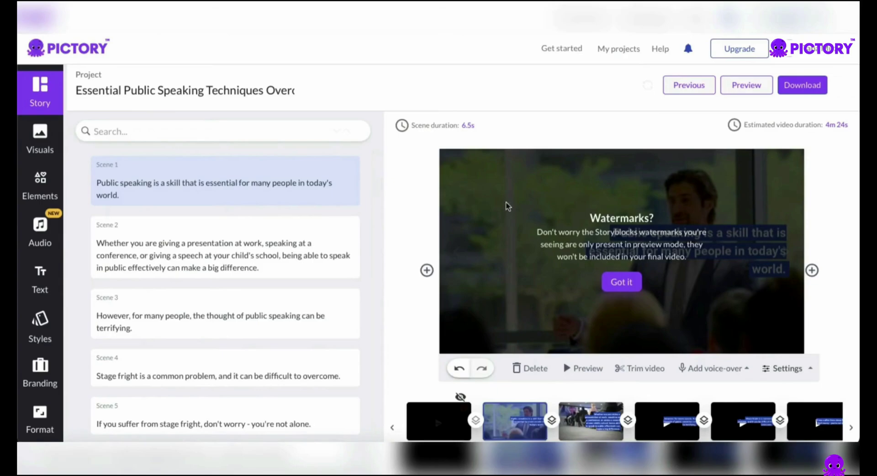
{"action": "left_click", "coordinate": [620, 283]}
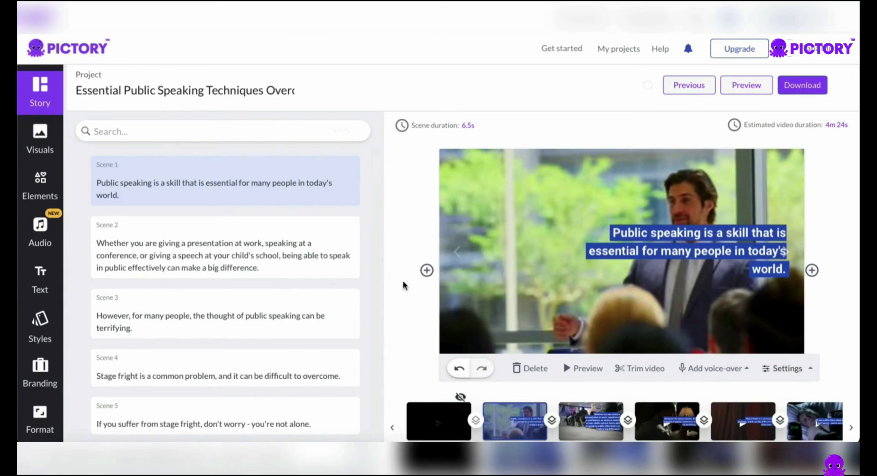
Review the script text of all the scenes in the storyboard, from the first scene to the last.
{"action": "scroll", "coordinate": [331, 306], "scroll_direction": "down", "scroll_amount": 4}
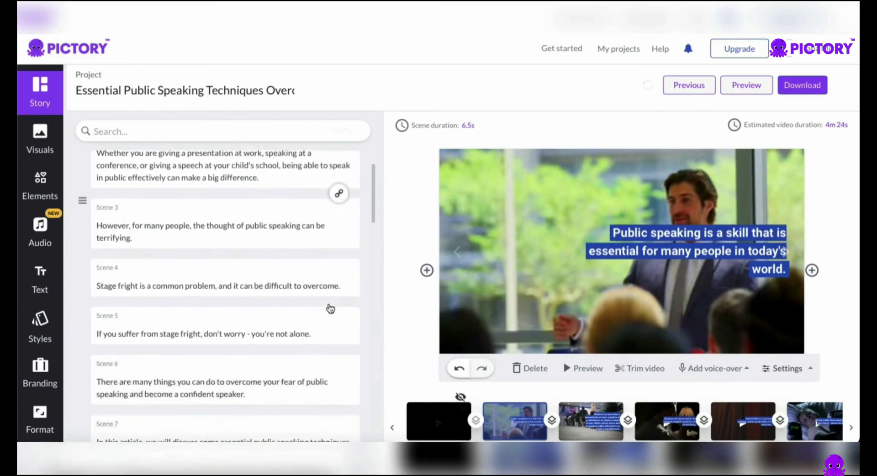
{"action": "scroll", "coordinate": [331, 309], "scroll_direction": "down", "scroll_amount": 12}
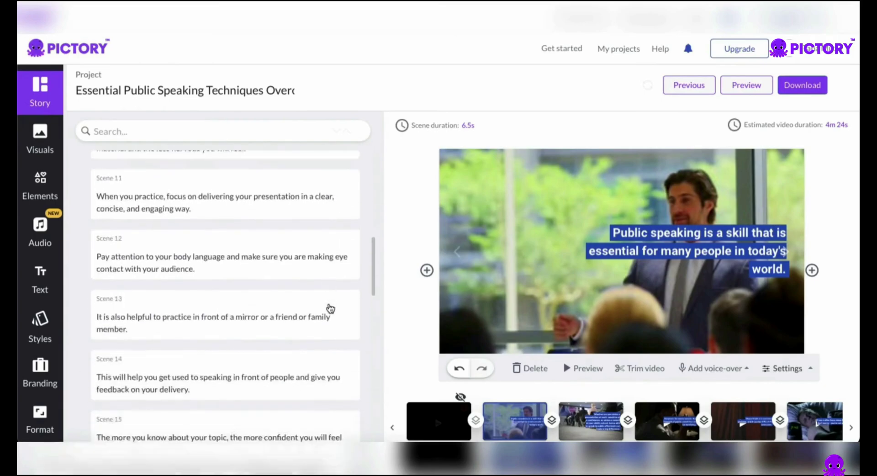
{"action": "scroll", "coordinate": [330, 308], "scroll_direction": "down", "scroll_amount": 10}
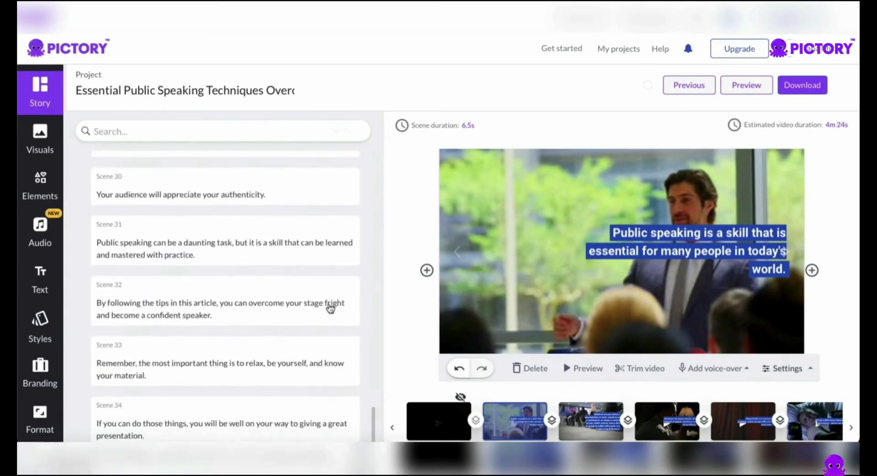
{"action": "scroll", "coordinate": [330, 309], "scroll_direction": "up", "scroll_amount": 20}
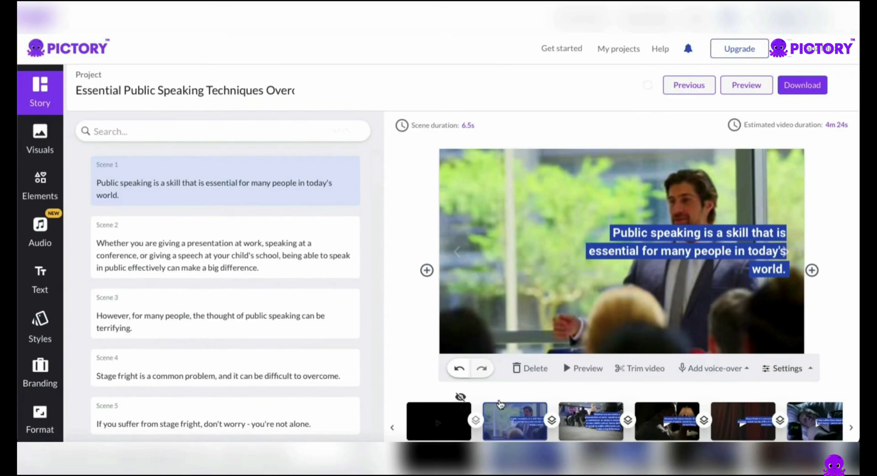
{"action": "scroll", "coordinate": [720, 438], "scroll_direction": "right", "scroll_amount": 1}
{"action": "scroll", "coordinate": [721, 437], "scroll_direction": "left", "scroll_amount": 1}
{"action": "scroll", "coordinate": [250, 340], "scroll_direction": "down", "scroll_amount": 10}
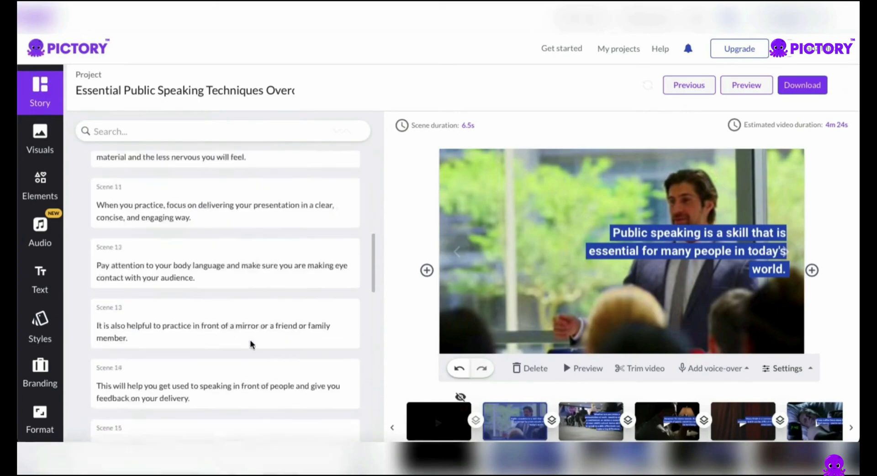
{"action": "scroll", "coordinate": [250, 341], "scroll_direction": "down", "scroll_amount": 19}
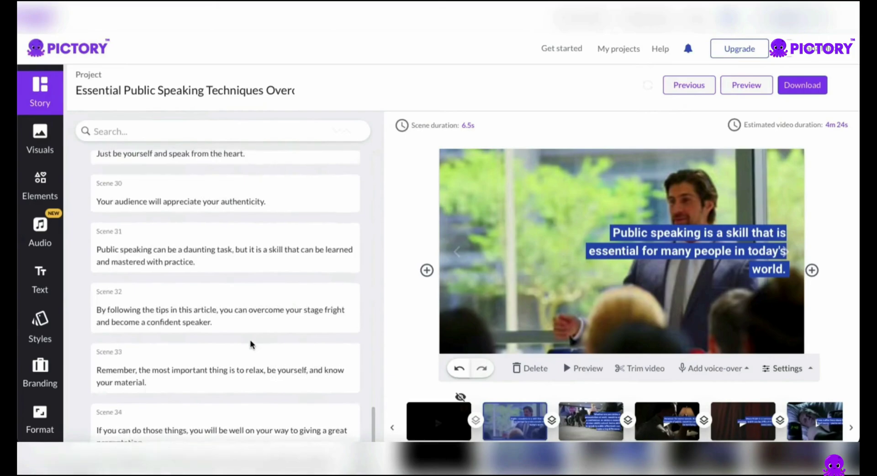
{"action": "scroll", "coordinate": [250, 339], "scroll_direction": "down", "scroll_amount": 1}
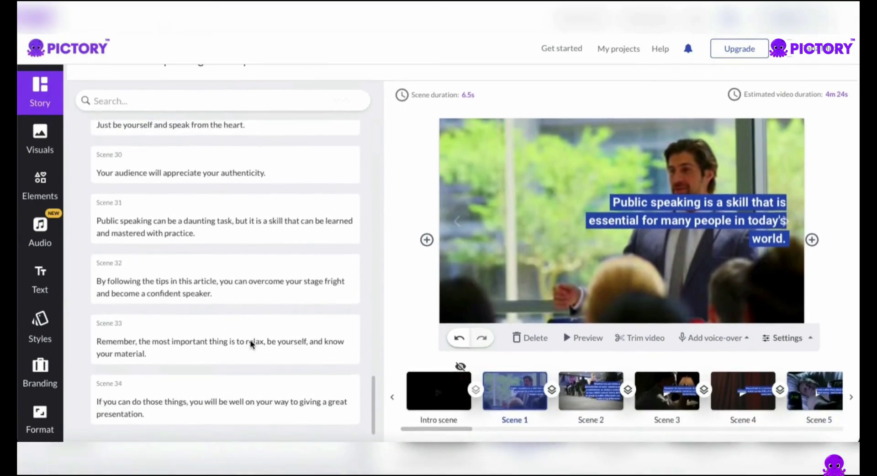
{"action": "scroll", "coordinate": [251, 340], "scroll_direction": "up", "scroll_amount": 20}
{"action": "scroll", "coordinate": [252, 345], "scroll_direction": "up", "scroll_amount": 7}
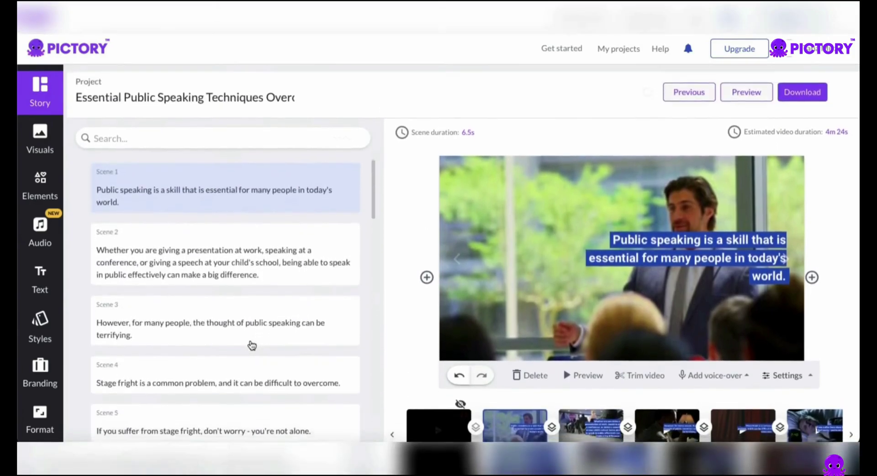
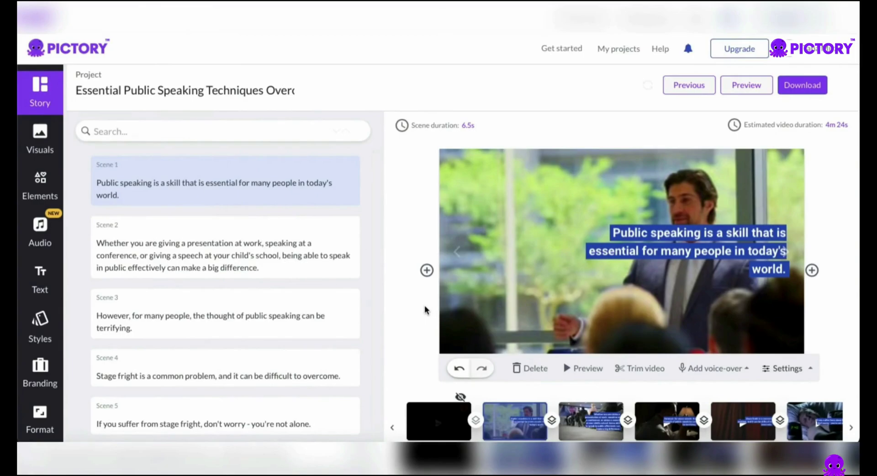
Preview Scene 1 of the storyboard.
{"action": "left_click", "coordinate": [495, 283]}
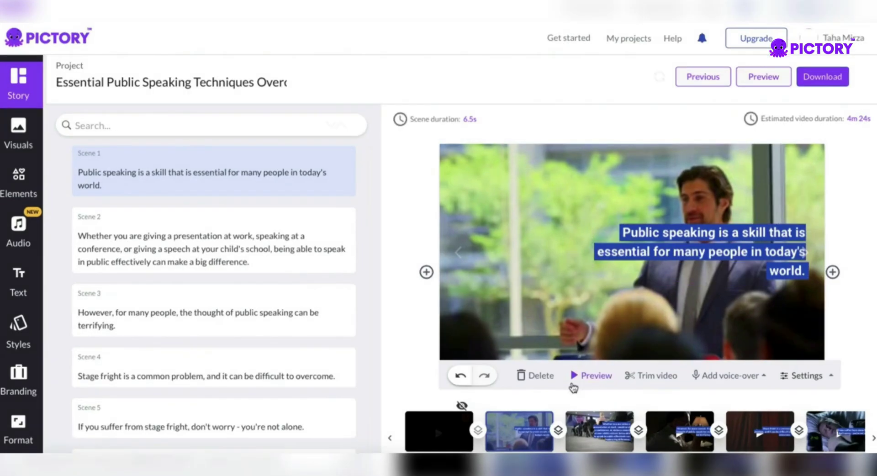
{"action": "left_click", "coordinate": [585, 368]}
{"action": "left_click", "coordinate": [580, 375]}
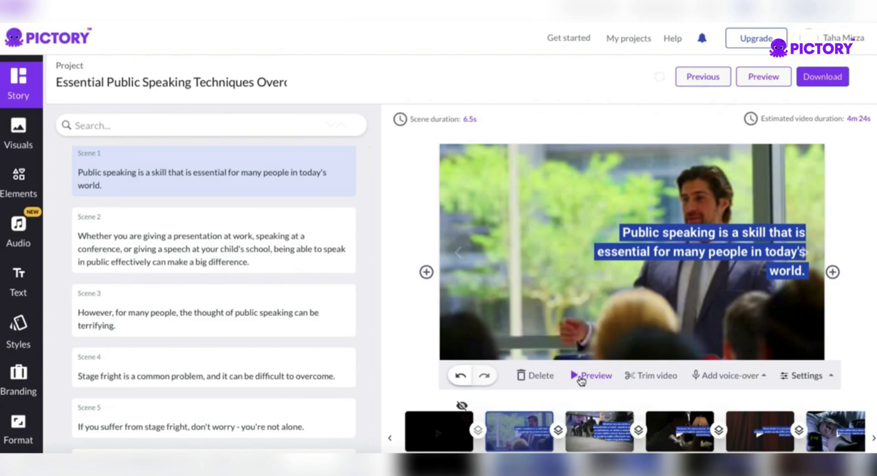
Set the font size of the Scene 1 caption text to 36.
{"action": "left_click", "coordinate": [670, 251]}
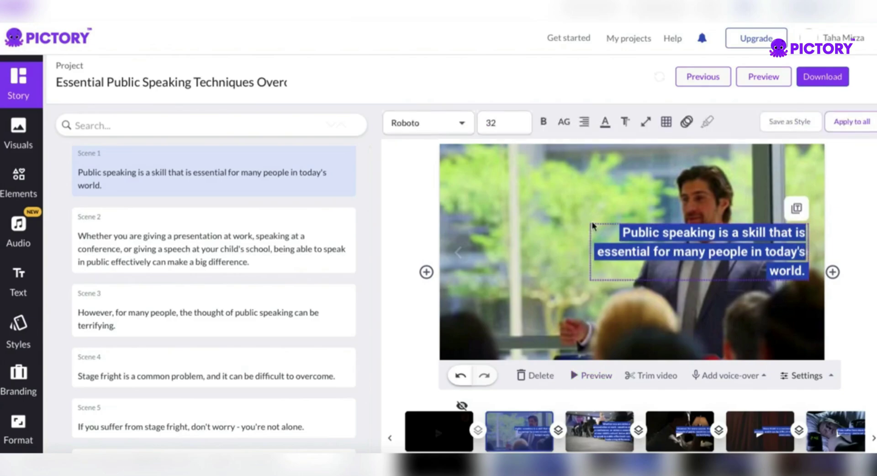
{"action": "left_click", "coordinate": [505, 127]}
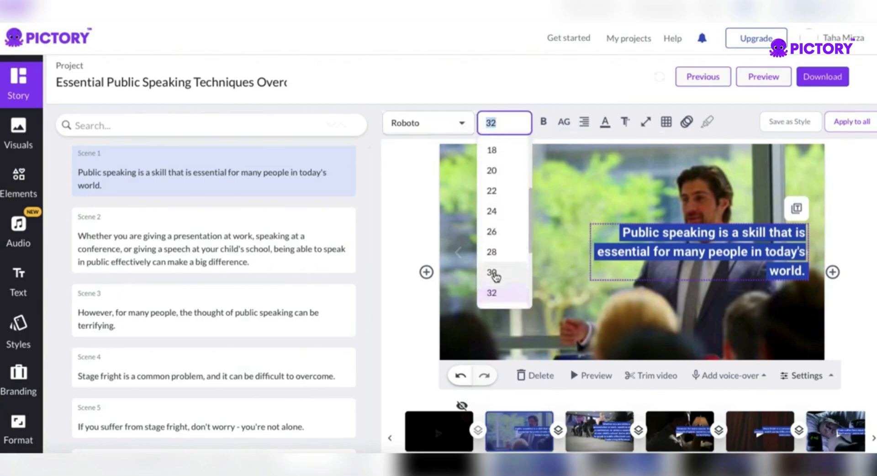
{"action": "scroll", "coordinate": [494, 269], "scroll_direction": "down", "scroll_amount": 2}
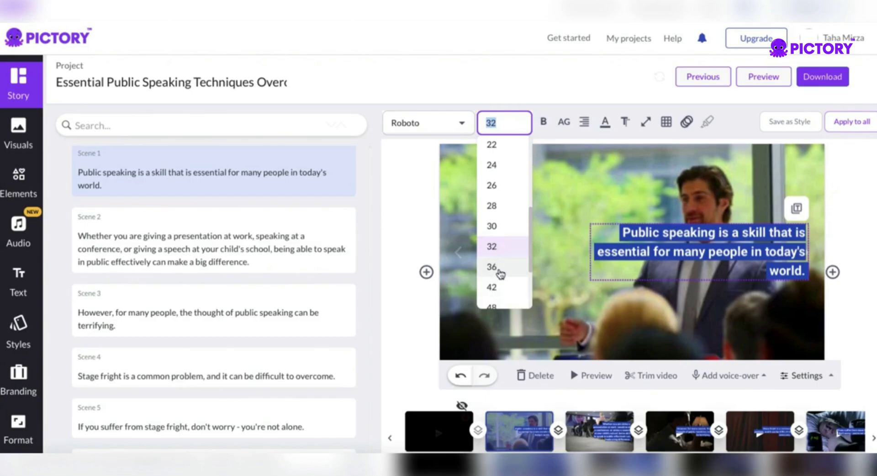
{"action": "left_click", "coordinate": [497, 267]}
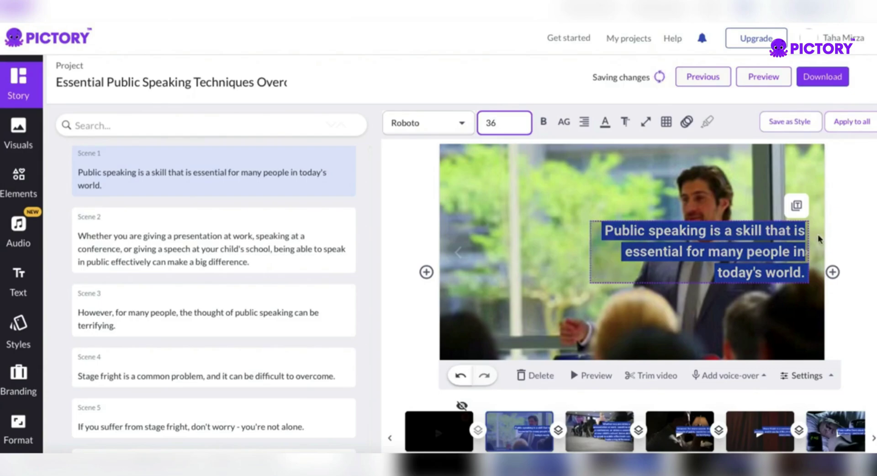
{"action": "left_click", "coordinate": [845, 224]}
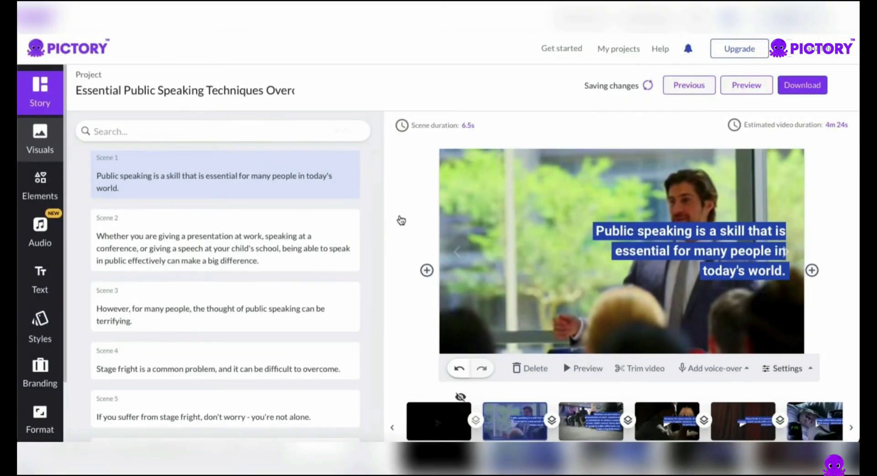
Browse the visuals library for alternative clips of speakers and audiences suggested for Scene 1.
{"action": "scroll", "coordinate": [212, 339], "scroll_direction": "down", "scroll_amount": 5}
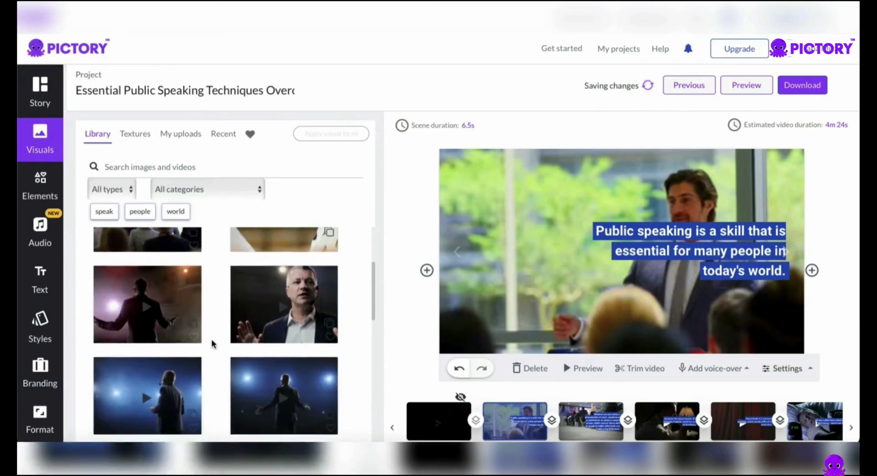
{"action": "scroll", "coordinate": [212, 343], "scroll_direction": "down", "scroll_amount": 10}
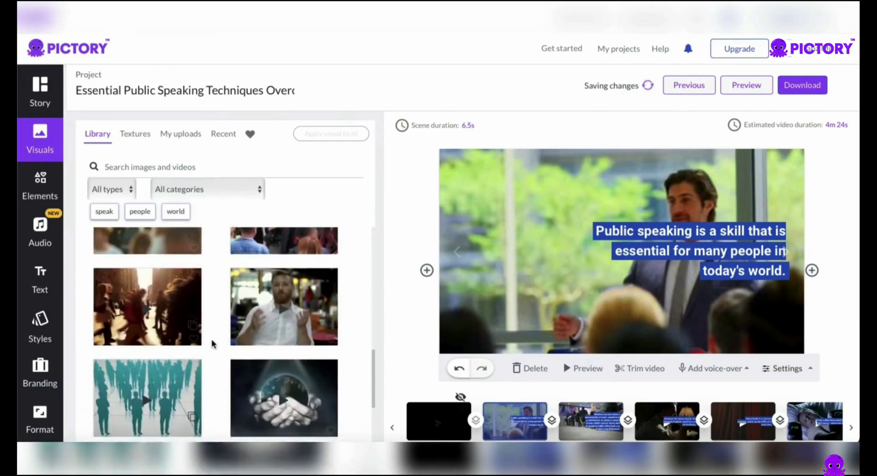
{"action": "scroll", "coordinate": [213, 344], "scroll_direction": "down", "scroll_amount": 6}
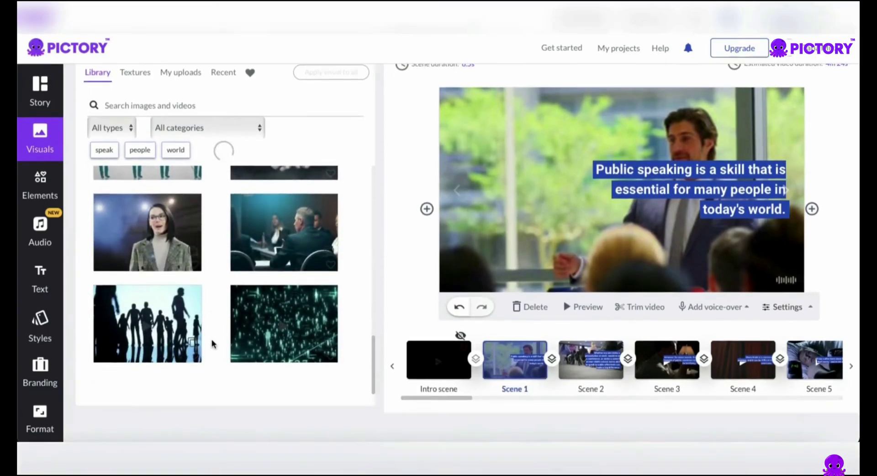
{"action": "scroll", "coordinate": [212, 343], "scroll_direction": "up", "scroll_amount": 5}
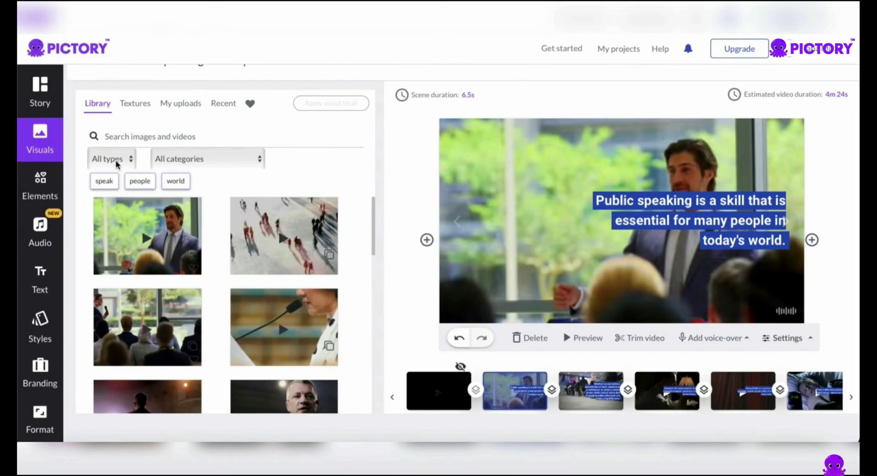
{"action": "left_click", "coordinate": [135, 138]}
{"action": "mouse_move", "coordinate": [296, 253]}
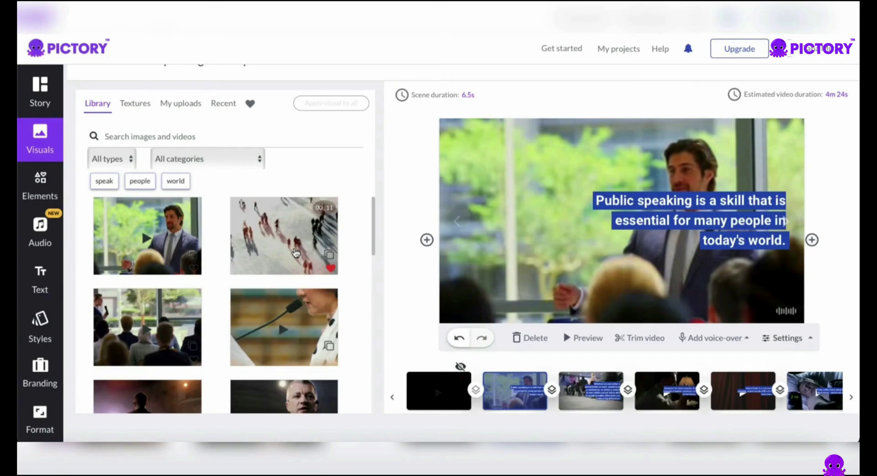
{"action": "scroll", "coordinate": [214, 280], "scroll_direction": "down", "scroll_amount": 2}
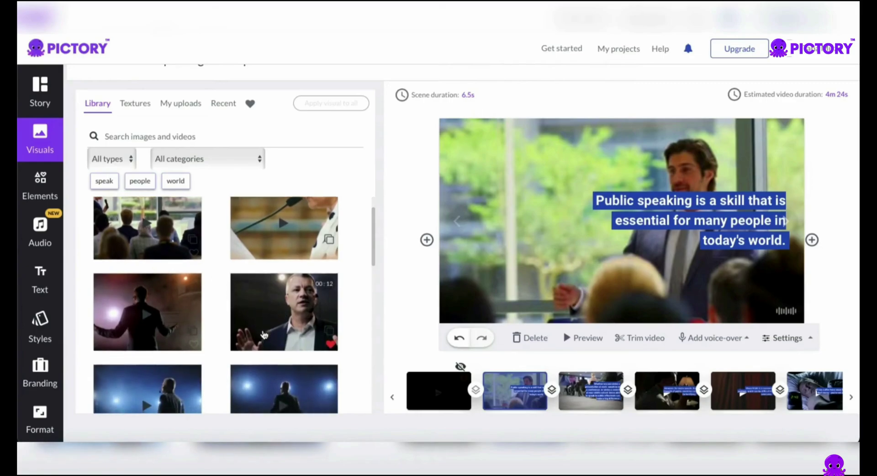
{"action": "scroll", "coordinate": [264, 335], "scroll_direction": "down", "scroll_amount": 2}
{"action": "scroll", "coordinate": [264, 335], "scroll_direction": "down", "scroll_amount": 1}
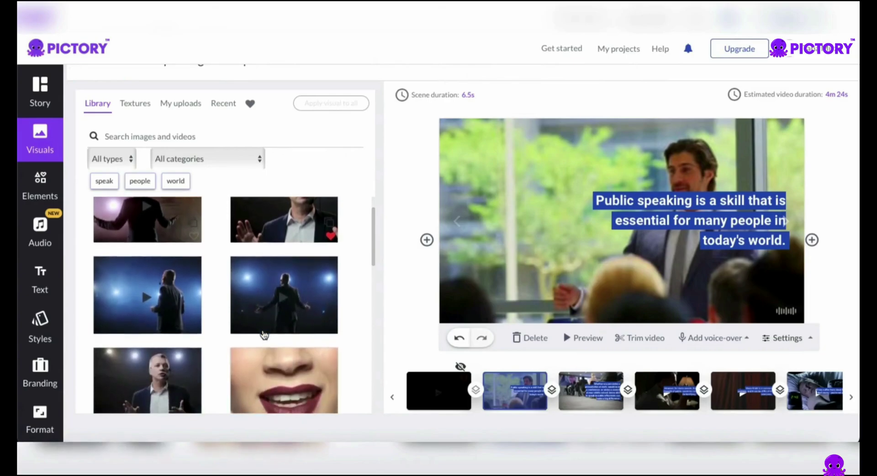
{"action": "scroll", "coordinate": [163, 376], "scroll_direction": "down", "scroll_amount": 1}
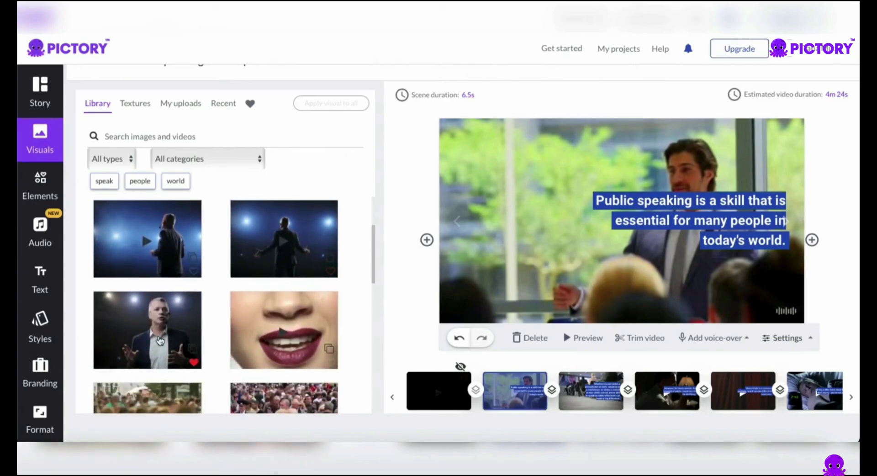
{"action": "scroll", "coordinate": [231, 300], "scroll_direction": "down", "scroll_amount": 3}
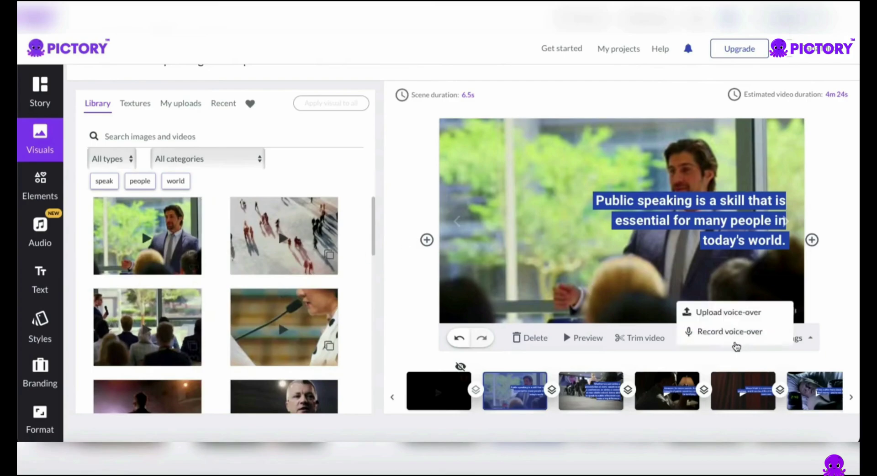
Hide the caption text of Scene 1 in the scene settings.
{"action": "mouse_move", "coordinate": [811, 337]}
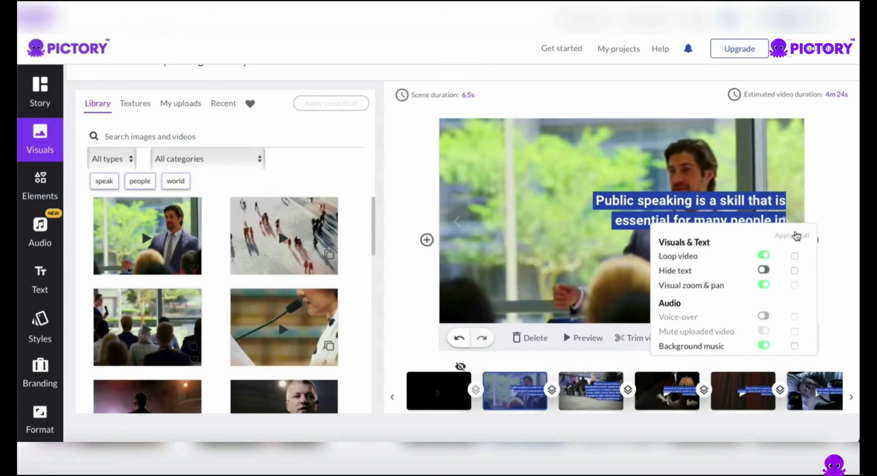
{"action": "left_click", "coordinate": [802, 267]}
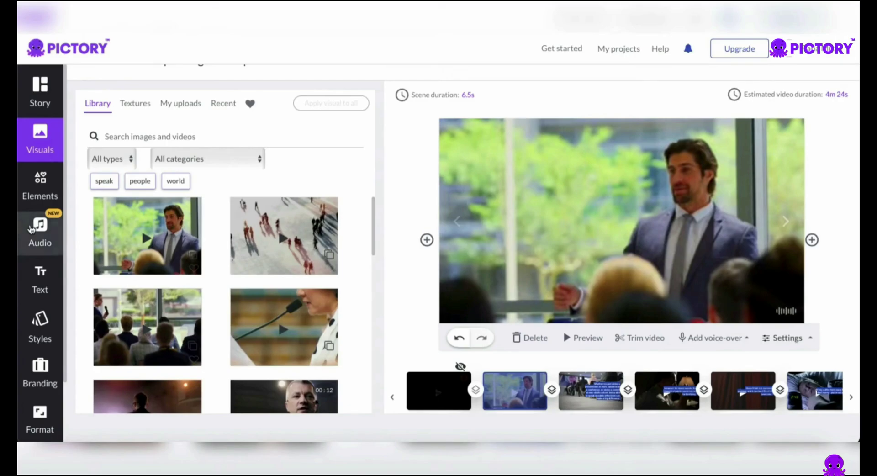
Examine the background music library, checking the applied track and the range of other available tracks.
{"action": "left_click", "coordinate": [31, 229]}
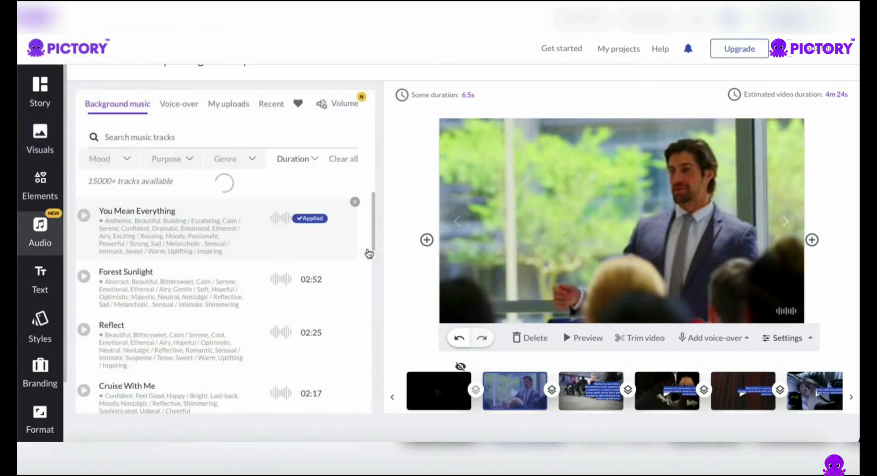
{"action": "scroll", "coordinate": [199, 299], "scroll_direction": "up", "scroll_amount": 1}
{"action": "scroll", "coordinate": [181, 304], "scroll_direction": "down", "scroll_amount": 5}
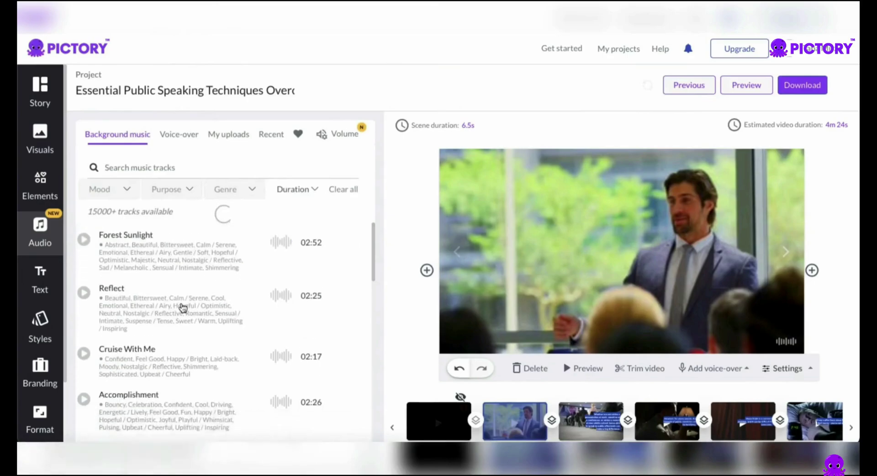
{"action": "scroll", "coordinate": [181, 303], "scroll_direction": "down", "scroll_amount": 10}
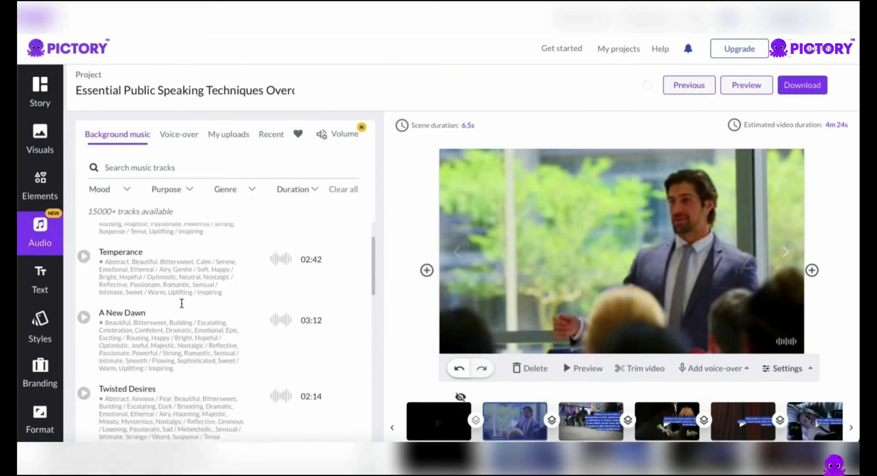
{"action": "scroll", "coordinate": [182, 303], "scroll_direction": "down", "scroll_amount": 10}
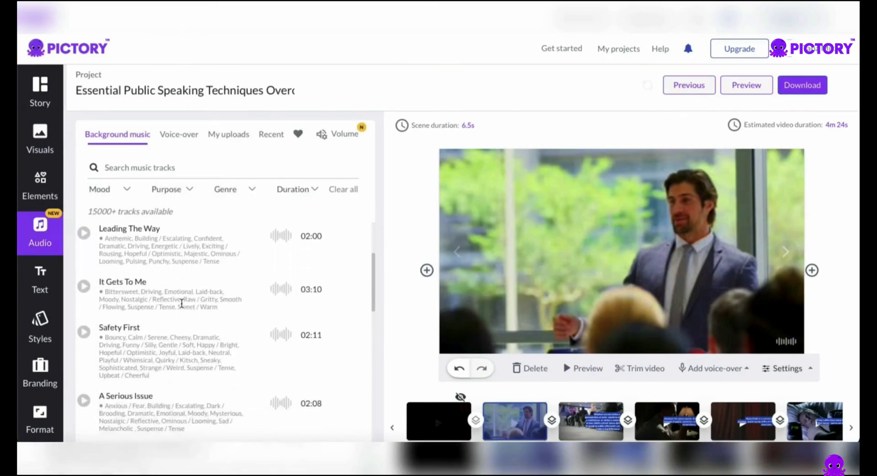
{"action": "scroll", "coordinate": [182, 303], "scroll_direction": "down", "scroll_amount": 10}
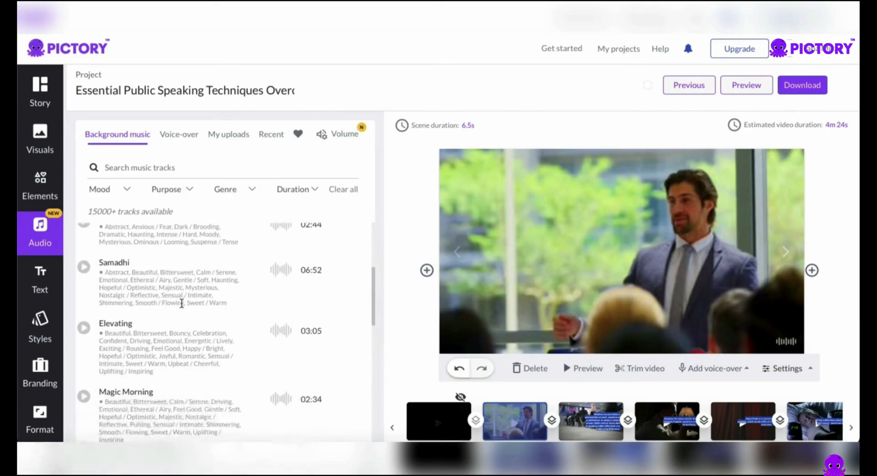
{"action": "scroll", "coordinate": [181, 303], "scroll_direction": "down", "scroll_amount": 10}
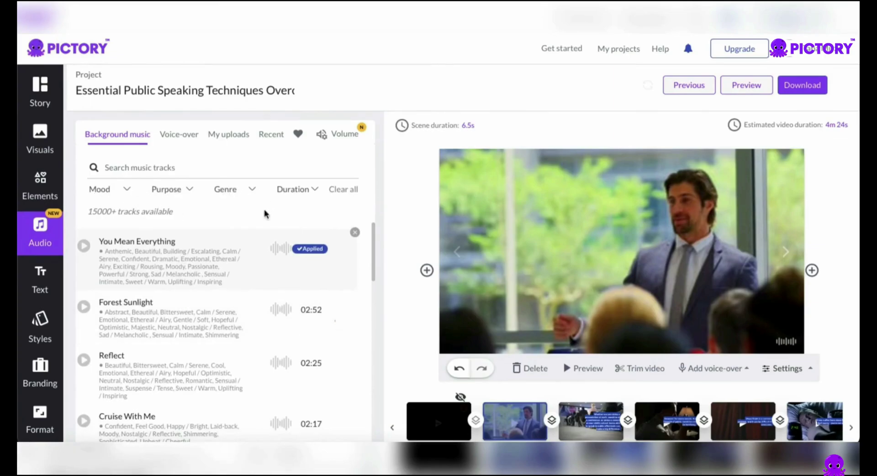
Look through the English (US) voice-over voices and listen to the samples of Aiden and Ava.
{"action": "left_click", "coordinate": [182, 143]}
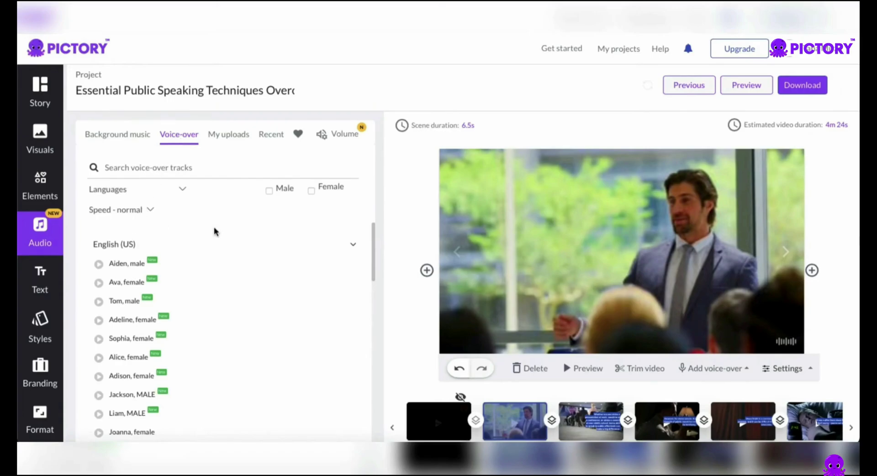
{"action": "scroll", "coordinate": [214, 228], "scroll_direction": "down", "scroll_amount": 4}
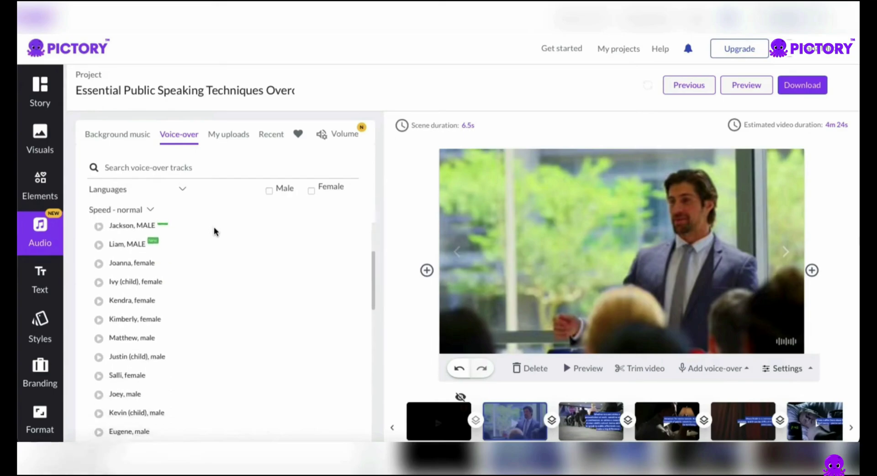
{"action": "scroll", "coordinate": [213, 227], "scroll_direction": "up", "scroll_amount": 5}
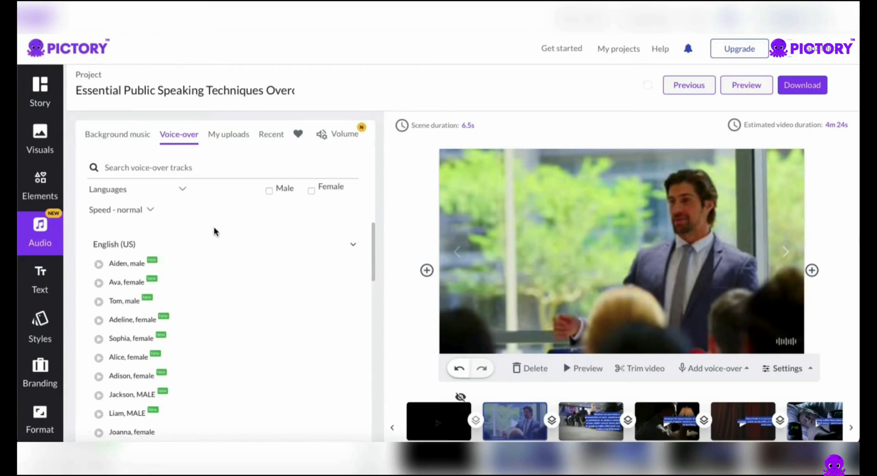
{"action": "mouse_move", "coordinate": [100, 268]}
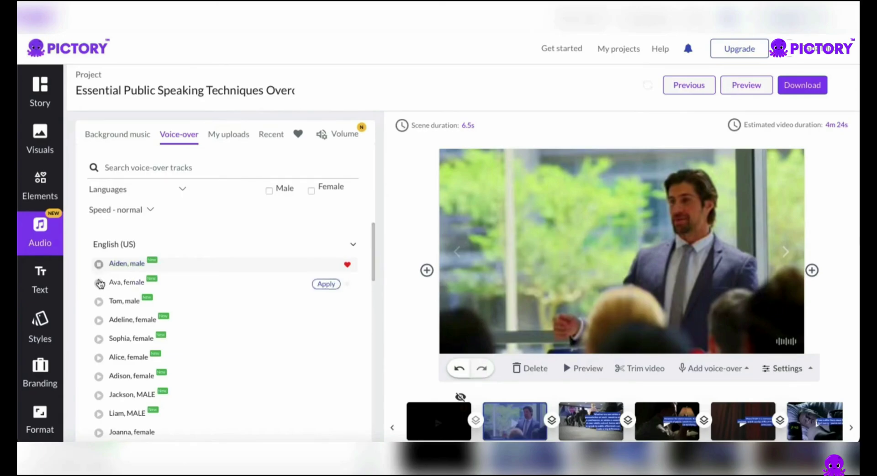
{"action": "left_click", "coordinate": [98, 286]}
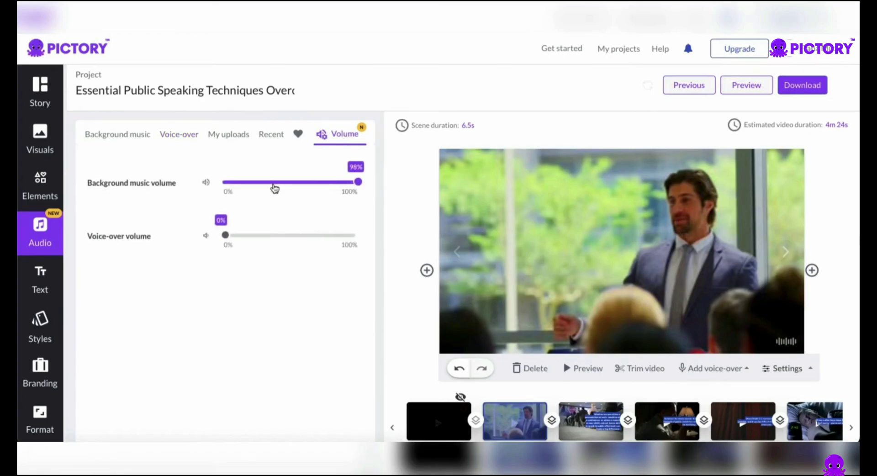
Lower the project's background music volume to 15%.
{"action": "left_click", "coordinate": [241, 186]}
{"action": "mouse_move", "coordinate": [241, 186]}
{"action": "left_mouse_down"}
{"action": "mouse_move", "coordinate": [274, 186]}
{"action": "mouse_move", "coordinate": [245, 188]}
{"action": "left_mouse_up"}
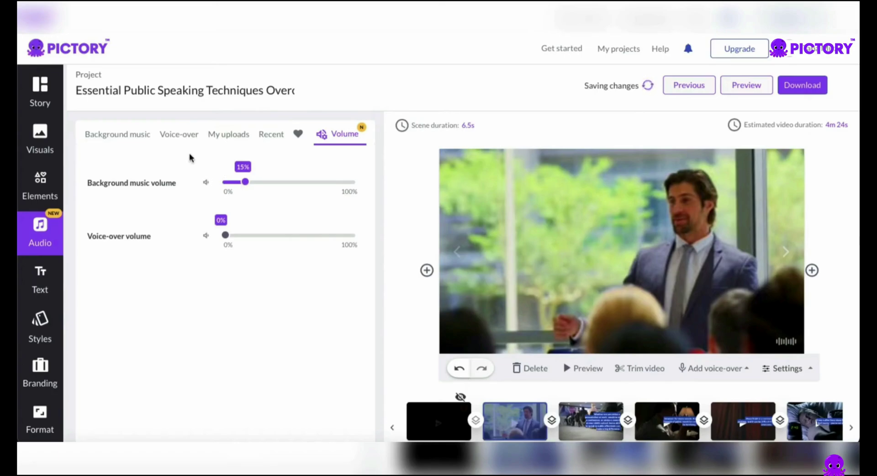
{"action": "scroll", "coordinate": [30, 340], "scroll_direction": "down", "scroll_amount": 2}
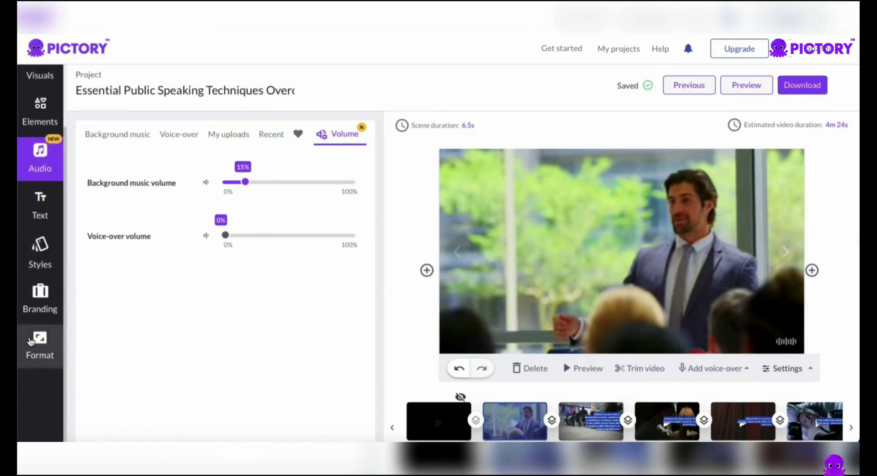
{"action": "scroll", "coordinate": [30, 341], "scroll_direction": "up", "scroll_amount": 2}
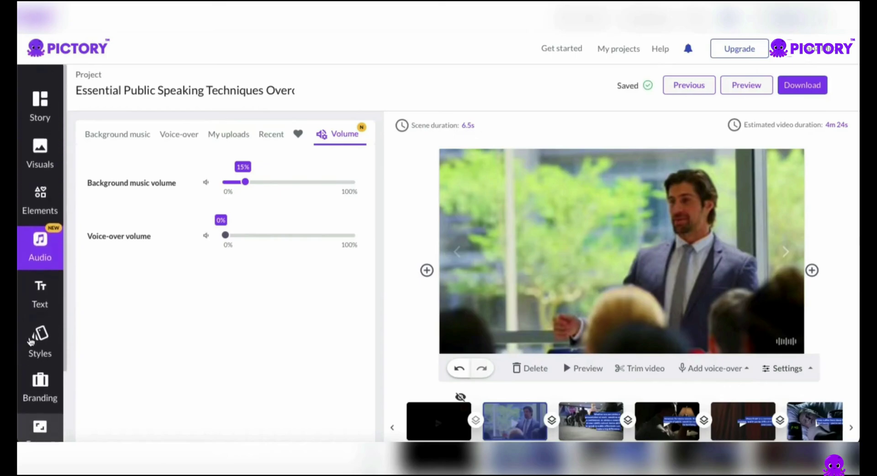
Review the project's background music, voice-over and uploaded audio options.
{"action": "left_click", "coordinate": [120, 136]}
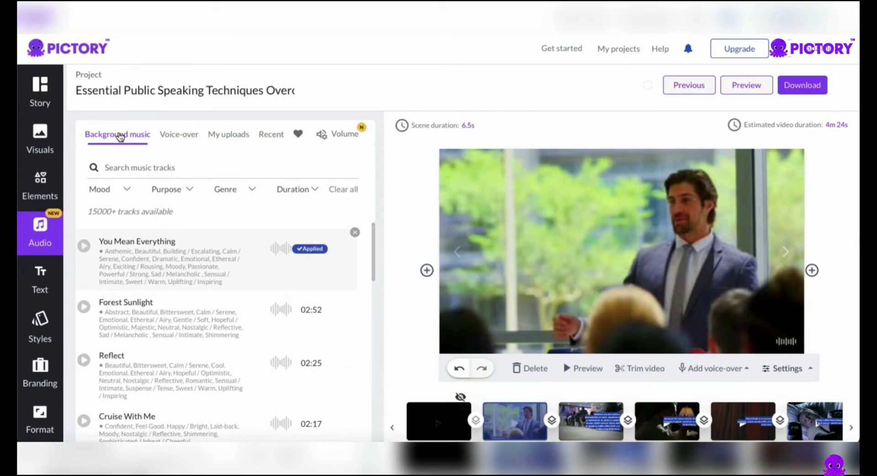
{"action": "left_click", "coordinate": [188, 146]}
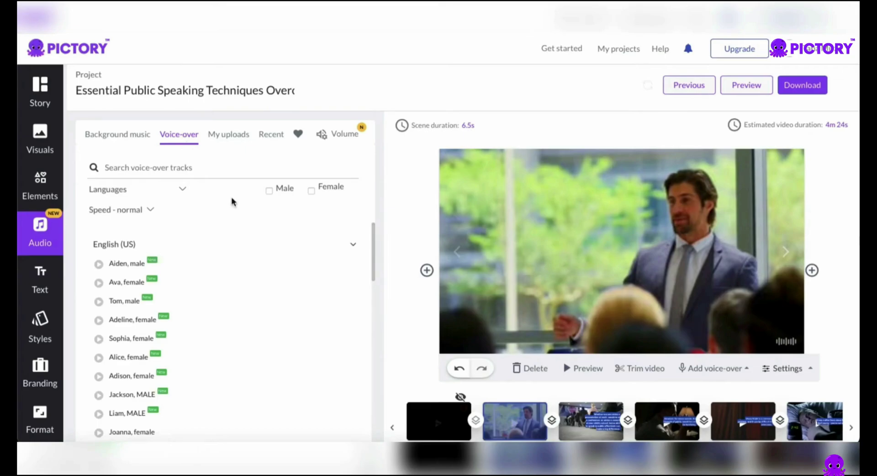
{"action": "left_click", "coordinate": [239, 138]}
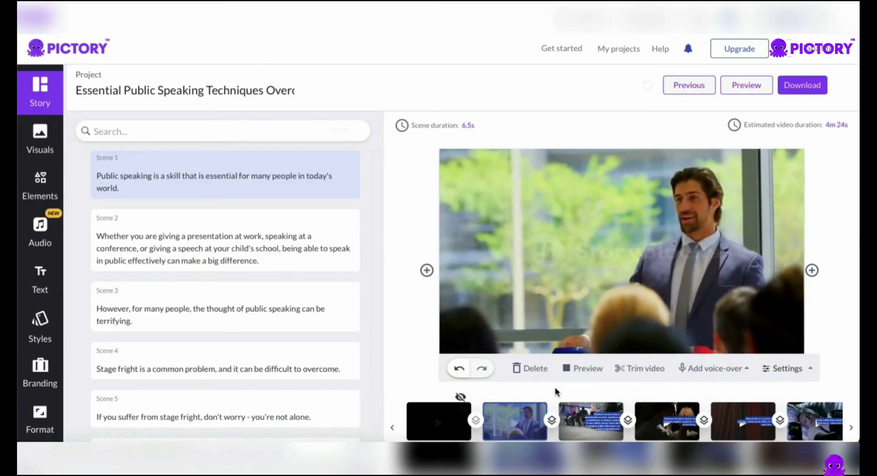
Stop the Scene 1 preview and start downloading the project as a video.
{"action": "left_click", "coordinate": [577, 369]}
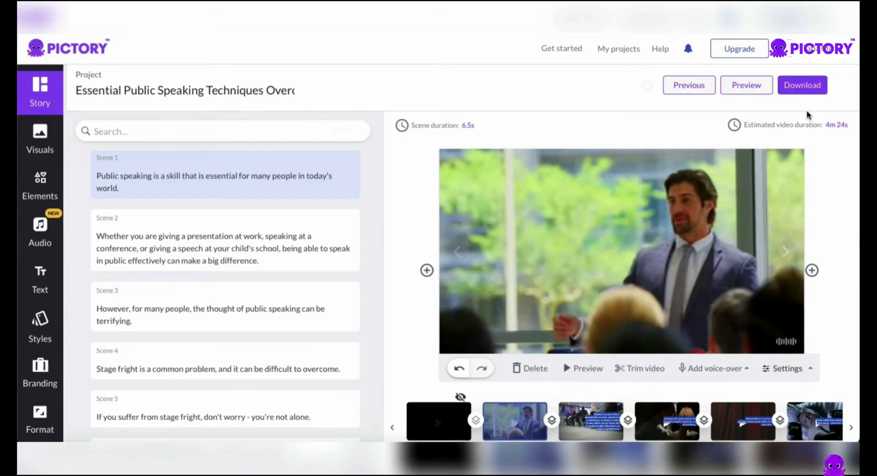
{"action": "left_click", "coordinate": [811, 95]}
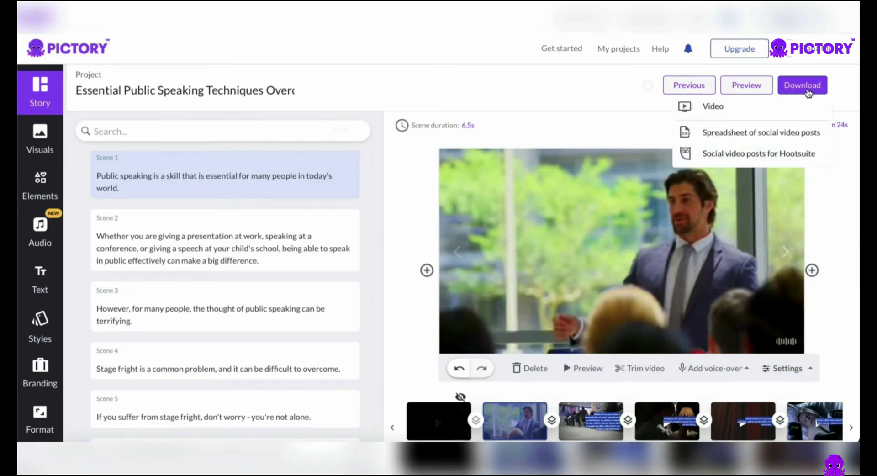
{"action": "left_click", "coordinate": [719, 110]}
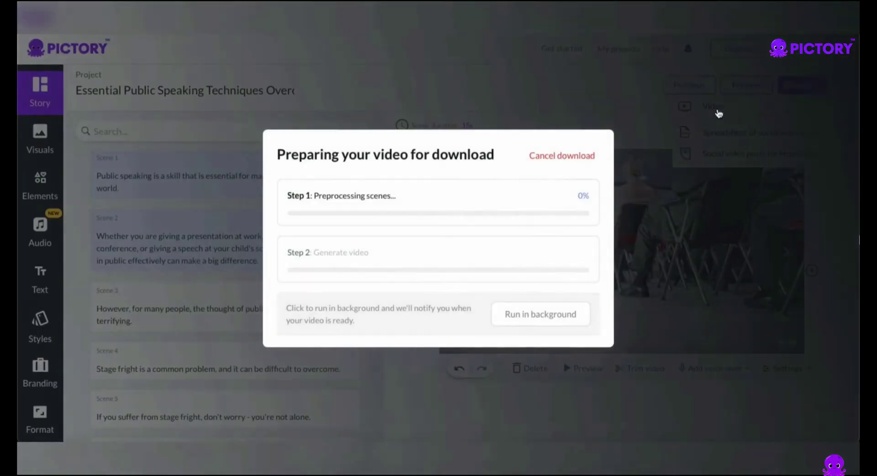